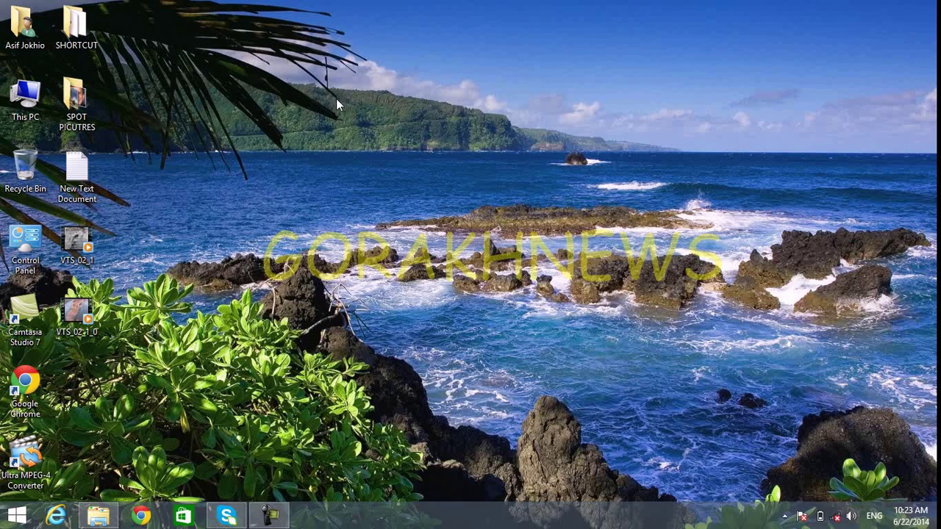
# Create a new text document on the desktop and open it
pyautogui.rightClick(330, 85)
pyautogui.moveTo(485, 229)
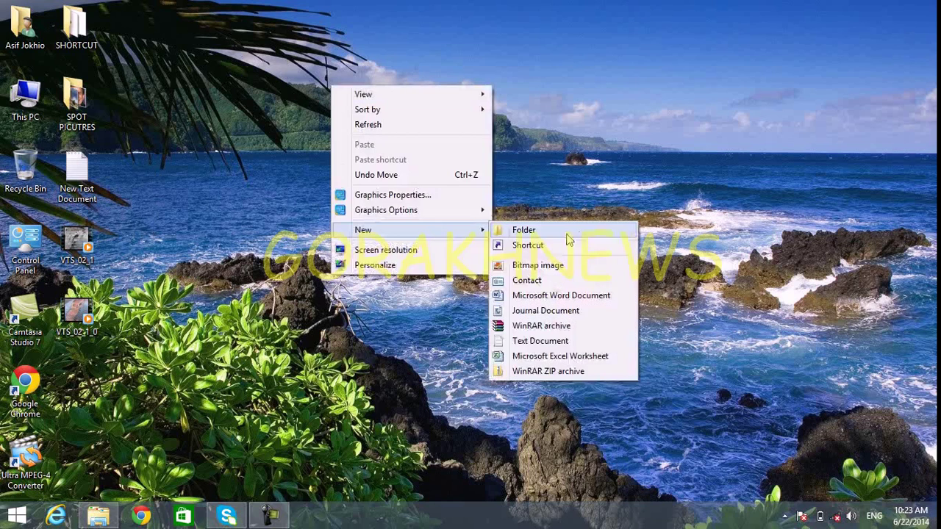
pyautogui.click(566, 340)
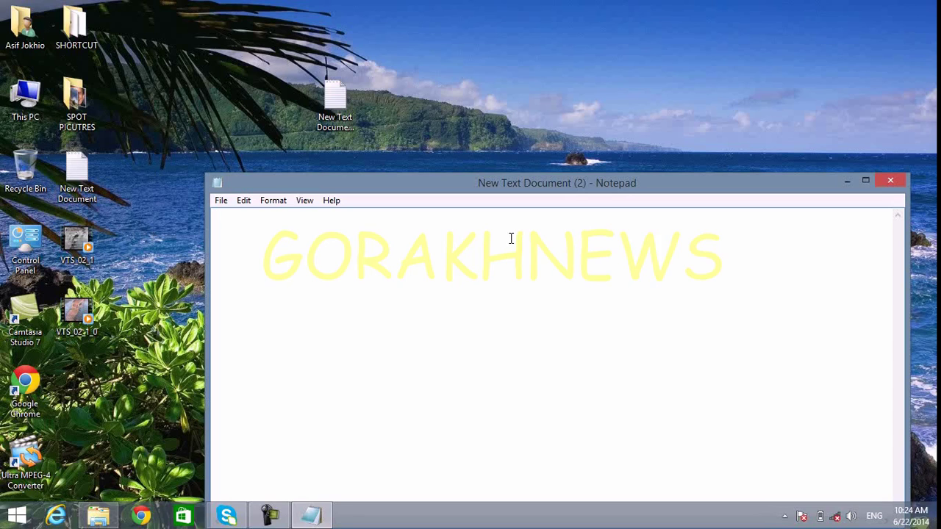
# Write "HOW TO ACTIVE" in the new text document and dismiss the Internet Download Manager alert
pyautogui.write('HhodddHOW')
pyautogui.write('I')
pyautogui.press('BackSpace')
pyautogui.press('BackSpace')
pyautogui.press('BackSpace')
pyautogui.press('BackSpace')
pyautogui.press('BackSpace')
pyautogui.press('BackSpace')
pyautogui.press('BackSpace')
pyautogui.press('BackSpace')
pyautogui.press('BackSpace')
pyautogui.press('BackSpace')
pyautogui.write('HOW TO ACTIVE')
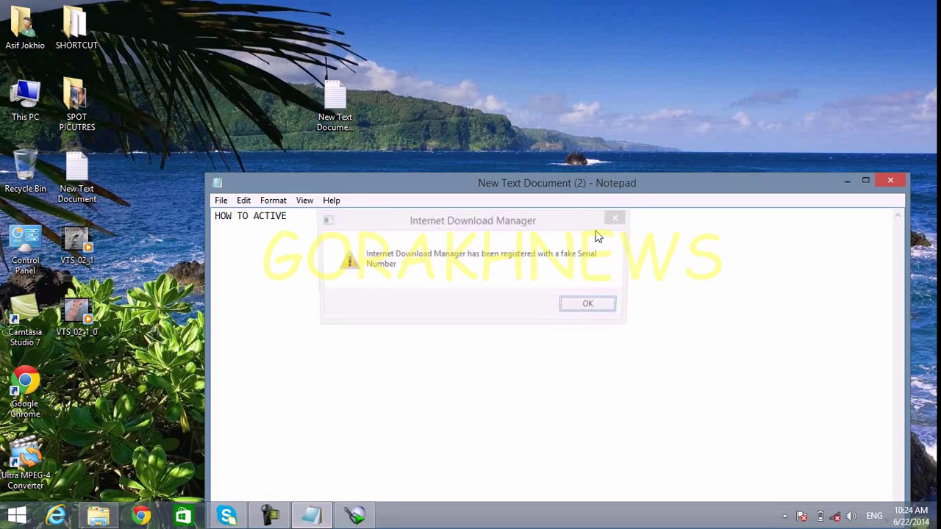
pyautogui.click(621, 220)
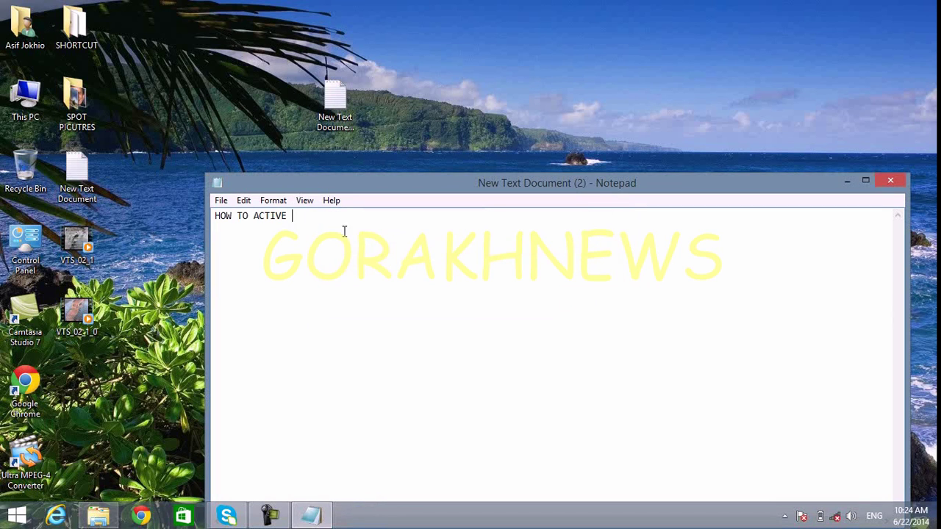
# Complete the heading with "MICROSFOT OFFICE 2010-2007" and close the text document without saving
pyautogui.write('windo')
pyautogui.press('BackSpace')
pyautogui.press('BackSpace')
pyautogui.press('BackSpace')
pyautogui.press('BackSpace')
pyautogui.press('BackSpace')
pyautogui.press('BackSpace')
pyautogui.write('WINDO')
pyautogui.write('W')
pyautogui.press('BackSpace')
pyautogui.press('BackSpace')
pyautogui.press('BackSpace')
pyautogui.press('BackSpace')
pyautogui.press('BackSpace')
pyautogui.press('BackSpace')
pyautogui.write('MICROSFOT OFFICE 2010-200')
pyautogui.hotkey('ctrl', 'a')
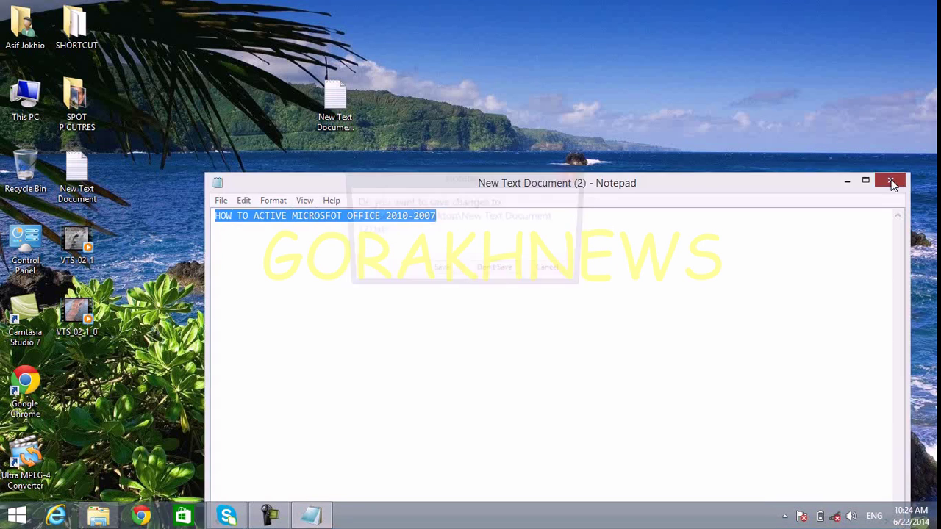
pyautogui.click(889, 180)
pyautogui.click(497, 273)
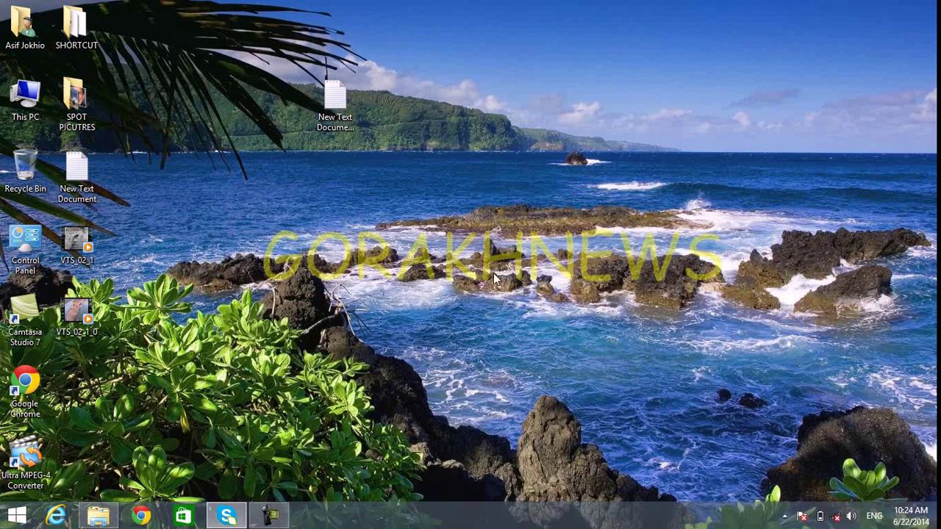
pyautogui.rightClick(402, 143)
pyautogui.click(445, 182)
pyautogui.rightClick(453, 122)
pyautogui.click(459, 163)
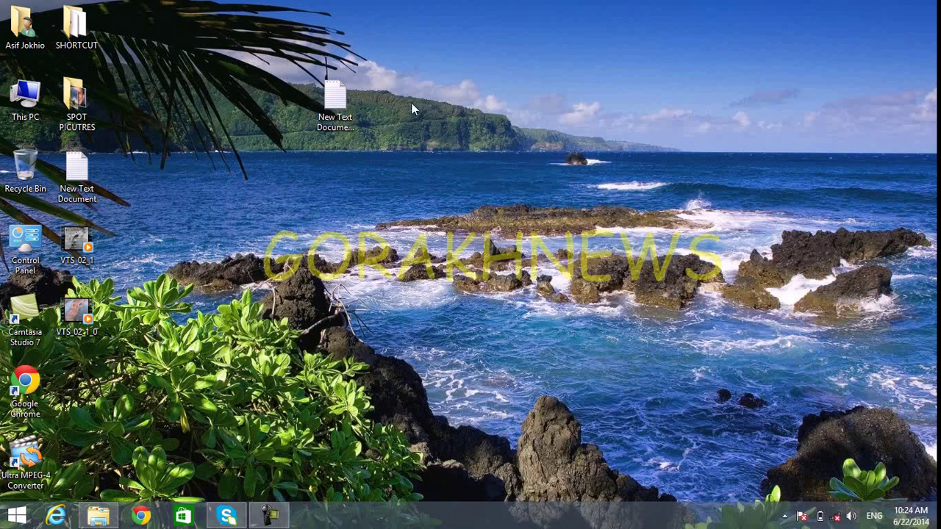
pyautogui.rightClick(412, 103)
pyautogui.click(454, 145)
# Open the OFFICE 2010 folder inside BACK UP on Local Disk (D:)
pyautogui.doubleClick(25, 100)
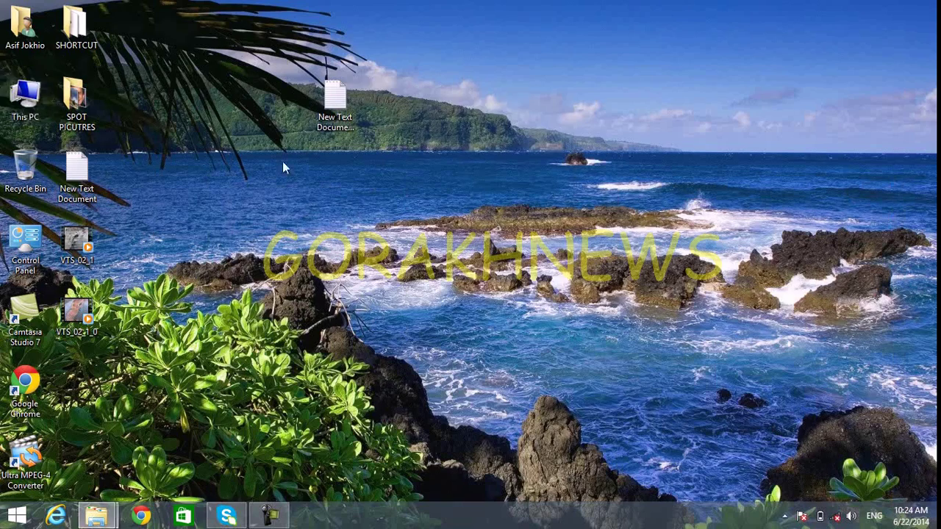
pyautogui.click(388, 211)
pyautogui.doubleClick(388, 210)
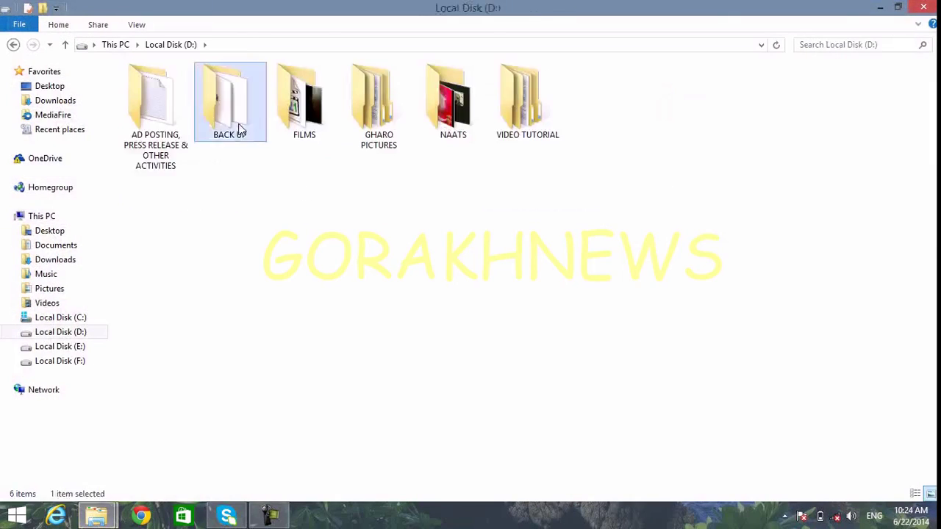
pyautogui.doubleClick(237, 129)
pyautogui.doubleClick(606, 116)
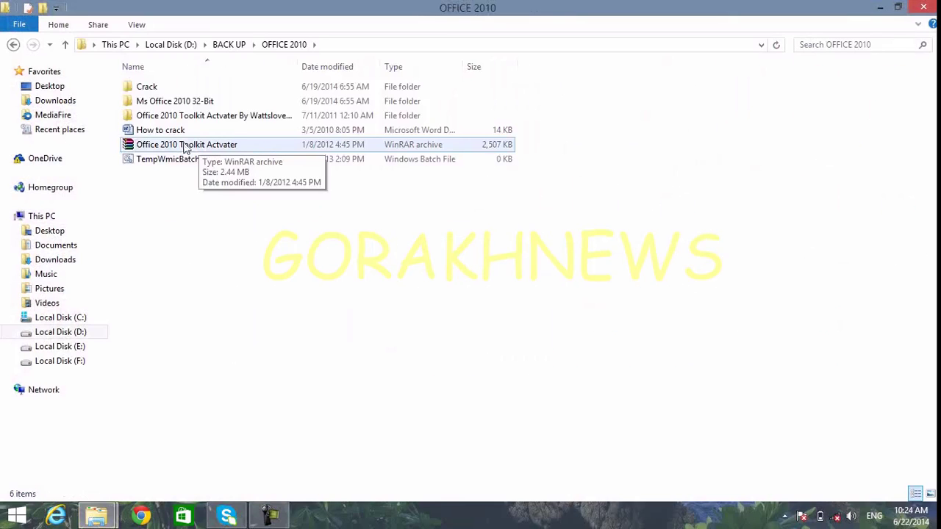
pyautogui.rightClick(205, 147)
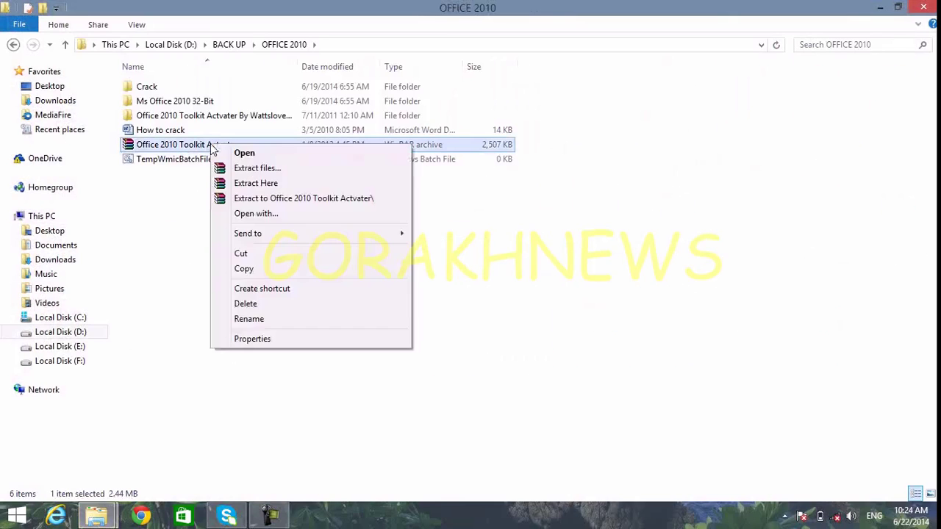
pyautogui.click(634, 213)
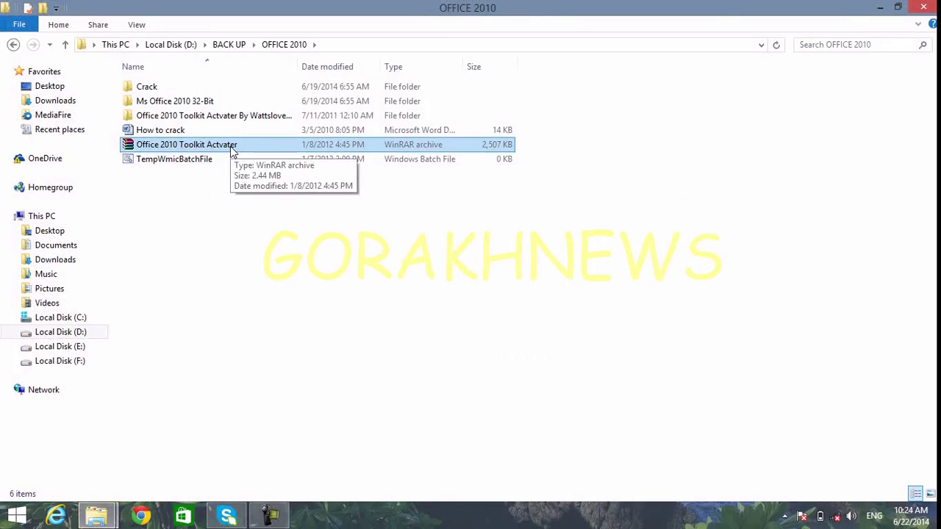
pyautogui.click(783, 516)
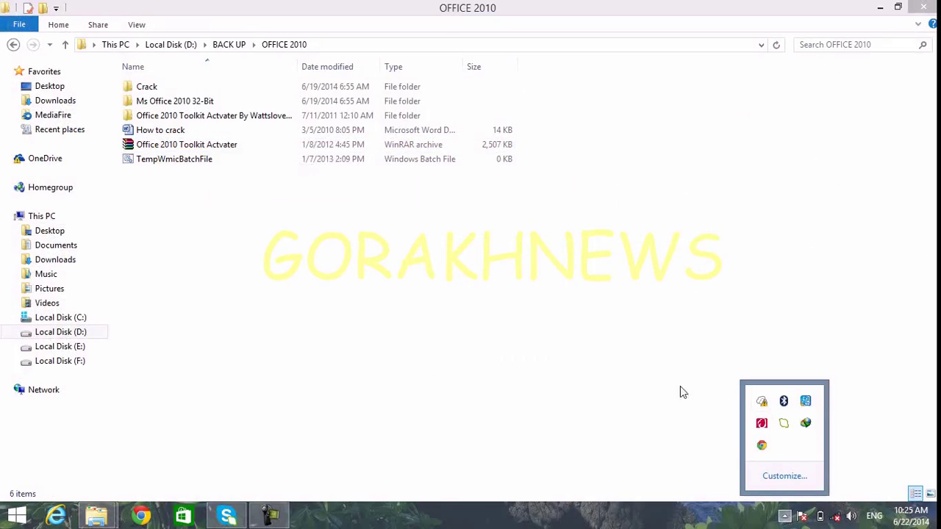
pyautogui.click(243, 230)
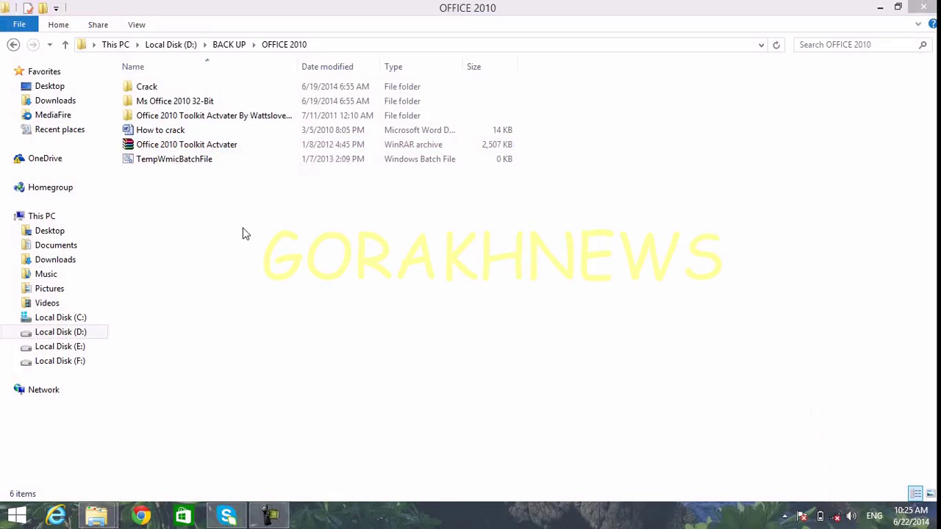
pyautogui.click(243, 231)
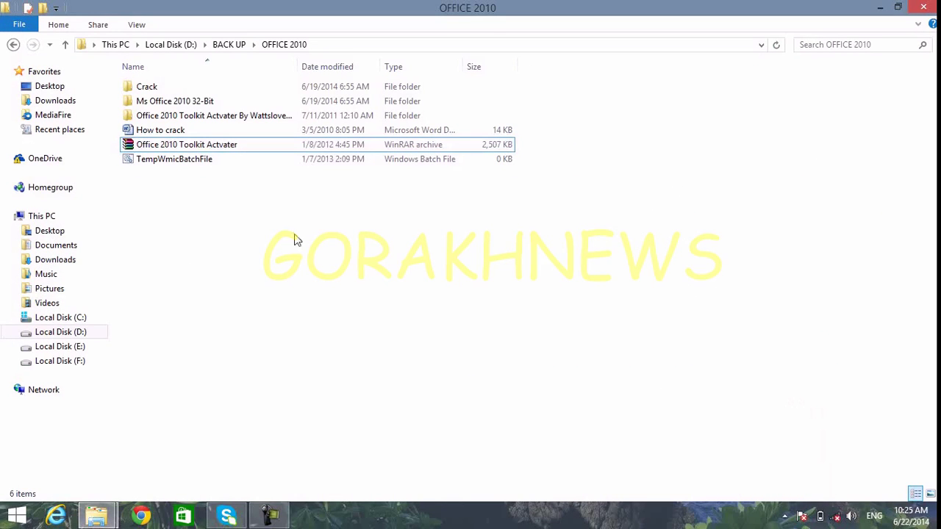
# Extract the Office 2010 Toolkit Actvater archive into the current folder, replacing all existing files
pyautogui.click(188, 147)
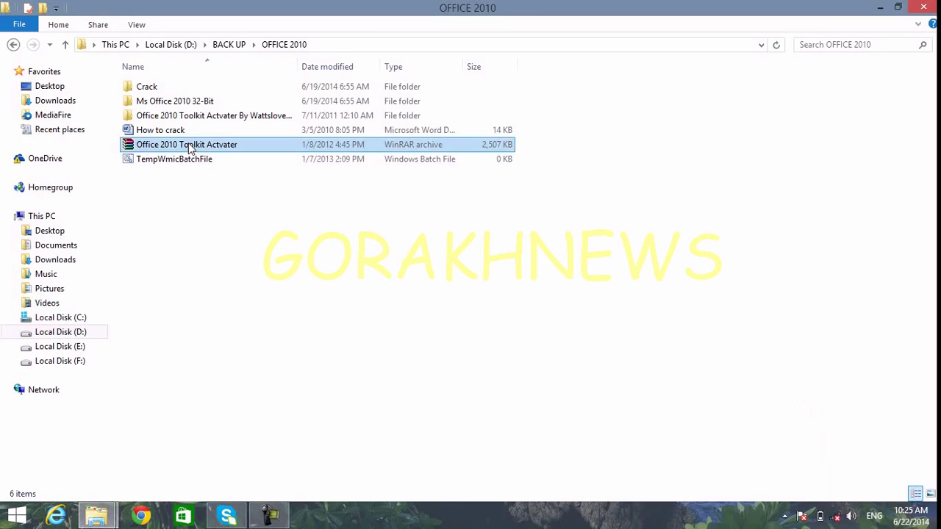
pyautogui.rightClick(189, 147)
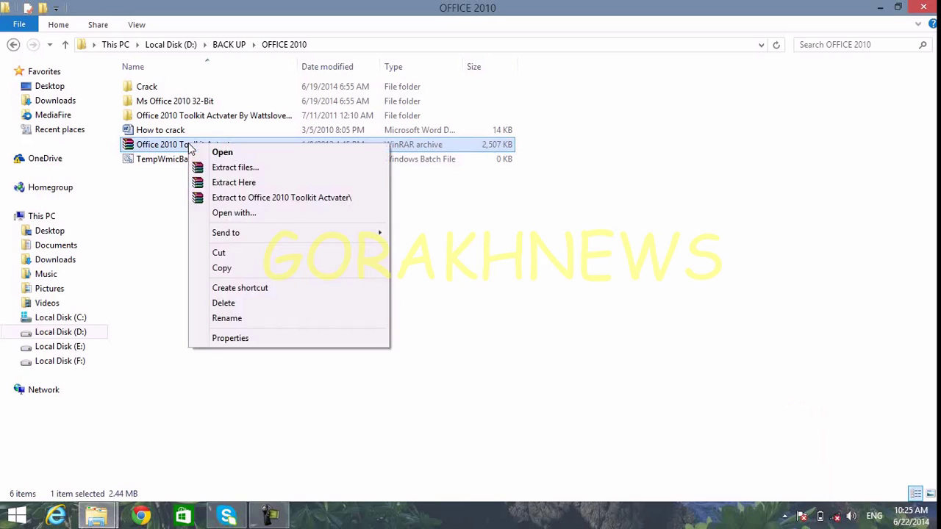
pyautogui.click(234, 182)
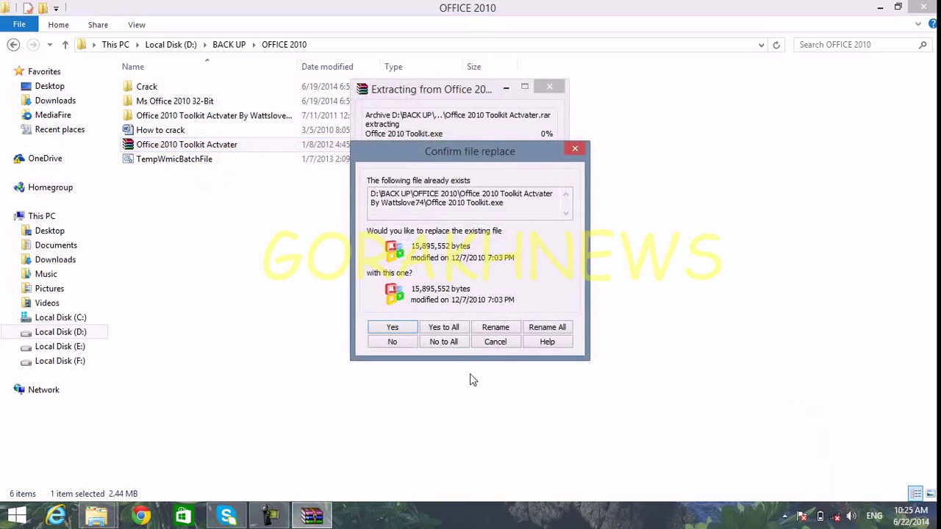
pyautogui.click(443, 329)
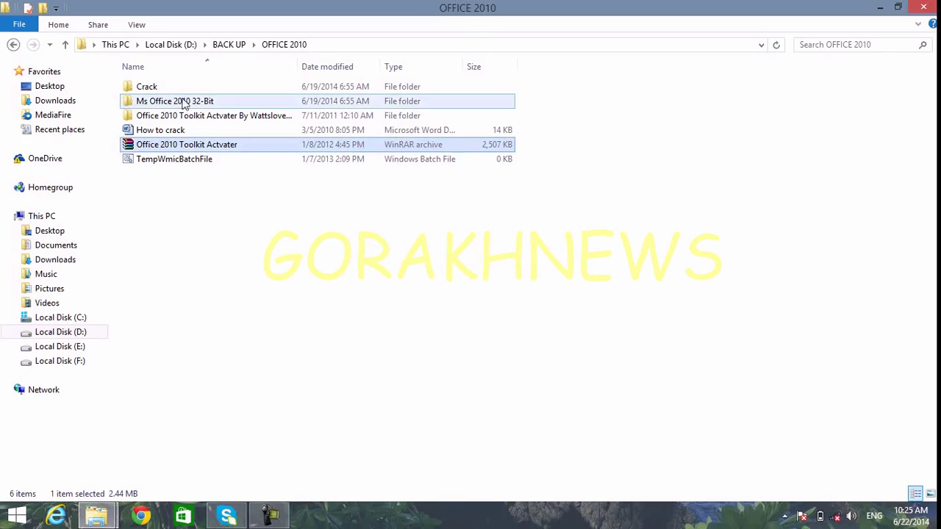
# Launch the Office 2010 Toolkit application from the extracted toolkit folder
pyautogui.doubleClick(207, 114)
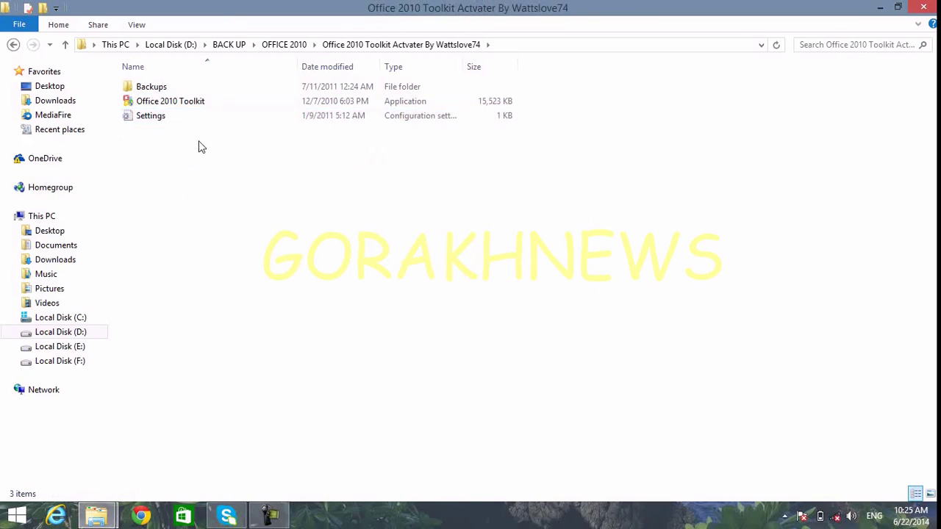
pyautogui.doubleClick(165, 105)
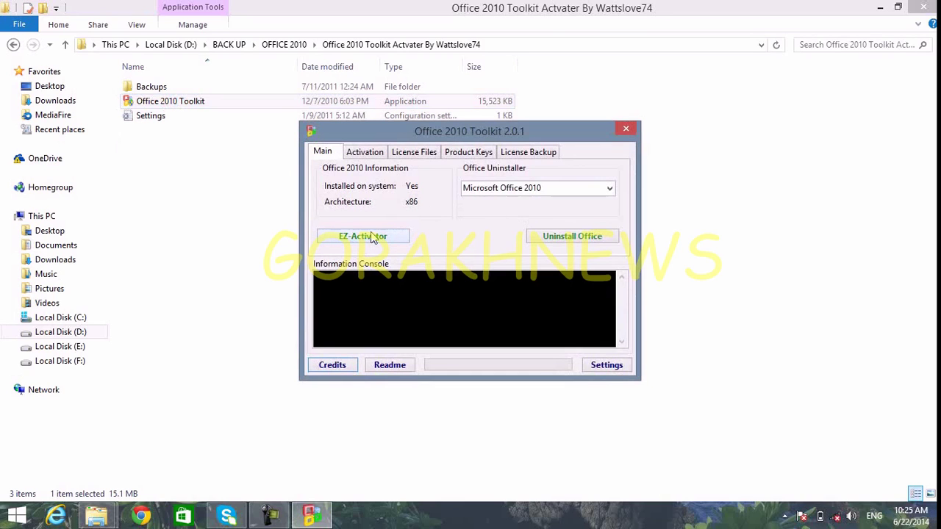
# Review the versions offered for the Office Uninstaller and pick Microsoft Office 2010
pyautogui.click(564, 189)
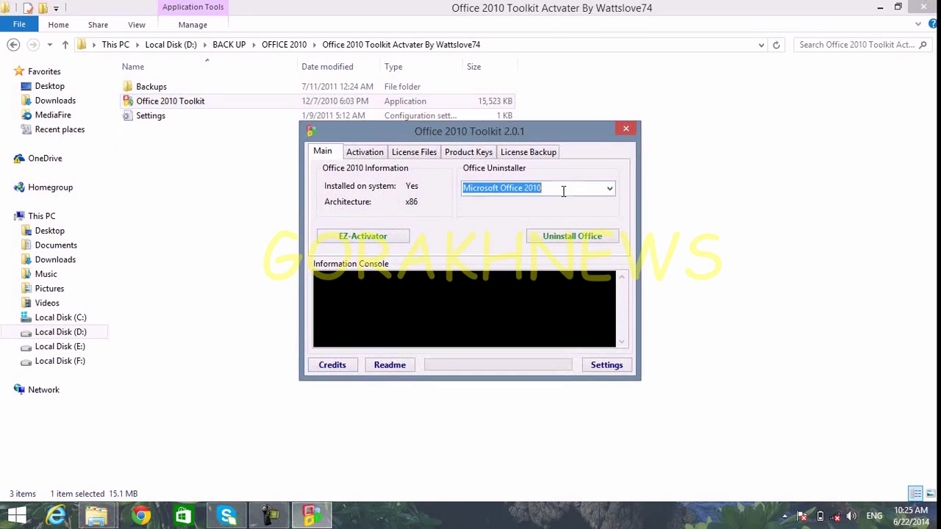
pyautogui.click(610, 189)
pyautogui.click(613, 189)
pyautogui.click(613, 187)
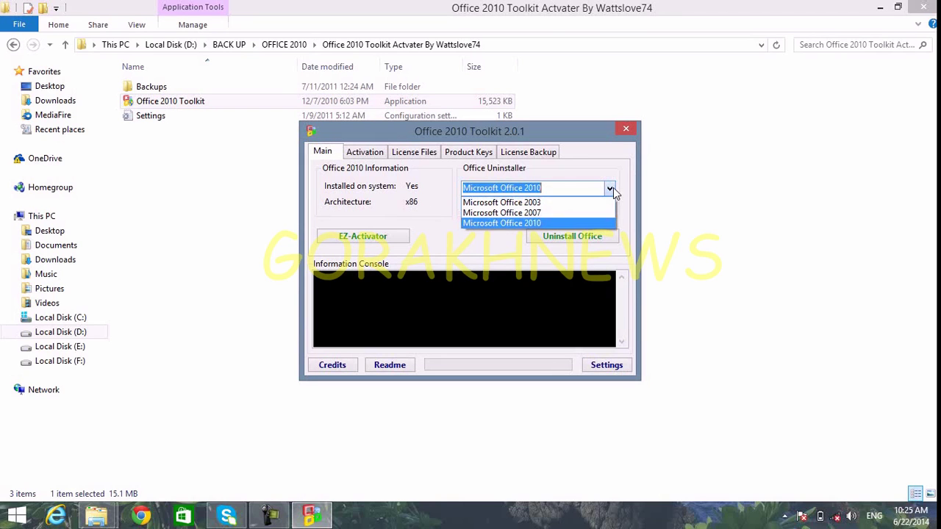
pyautogui.click(613, 187)
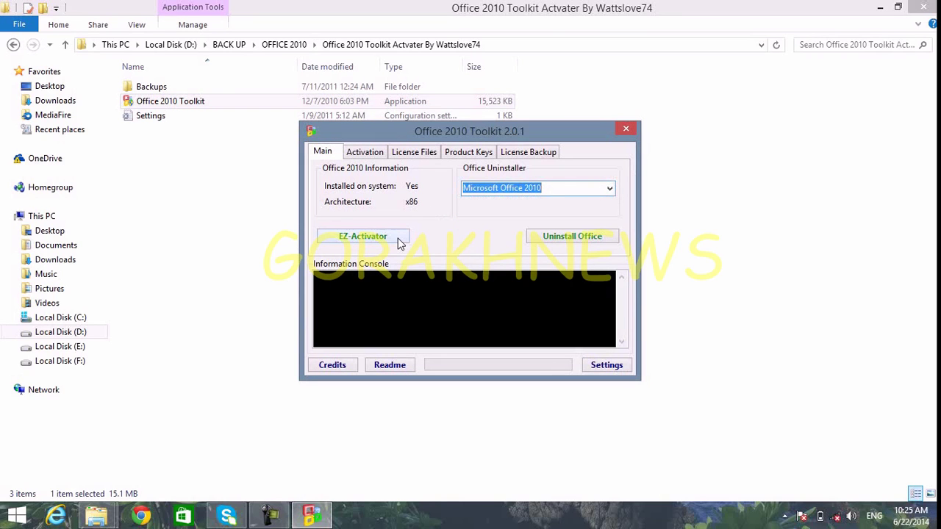
pyautogui.click(609, 188)
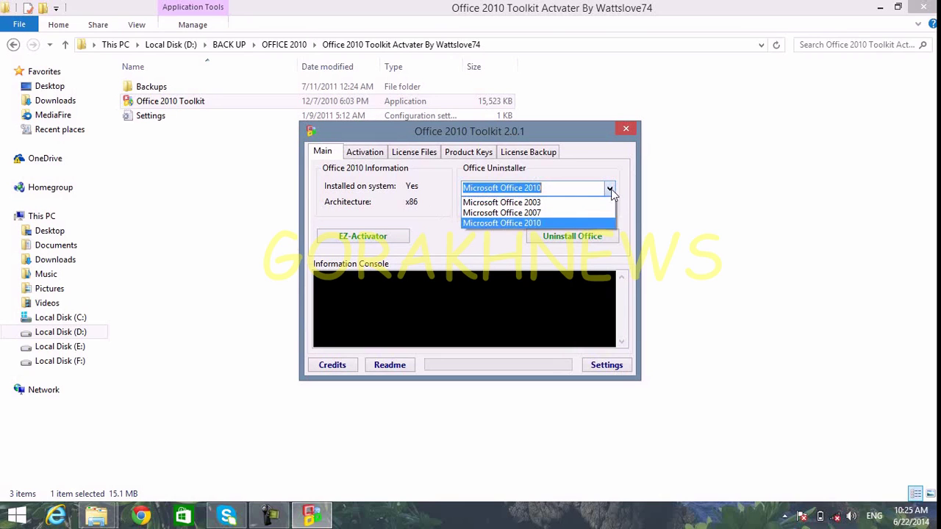
pyautogui.click(573, 222)
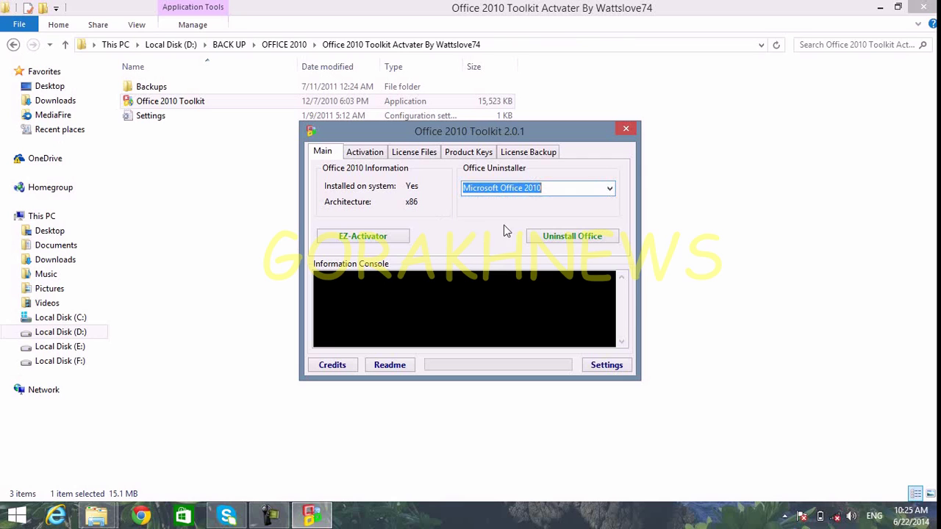
# Run EZ-Activator, allow Local KMS Host through Windows Firewall, and bring the toolkit window back to the front
pyautogui.click(380, 241)
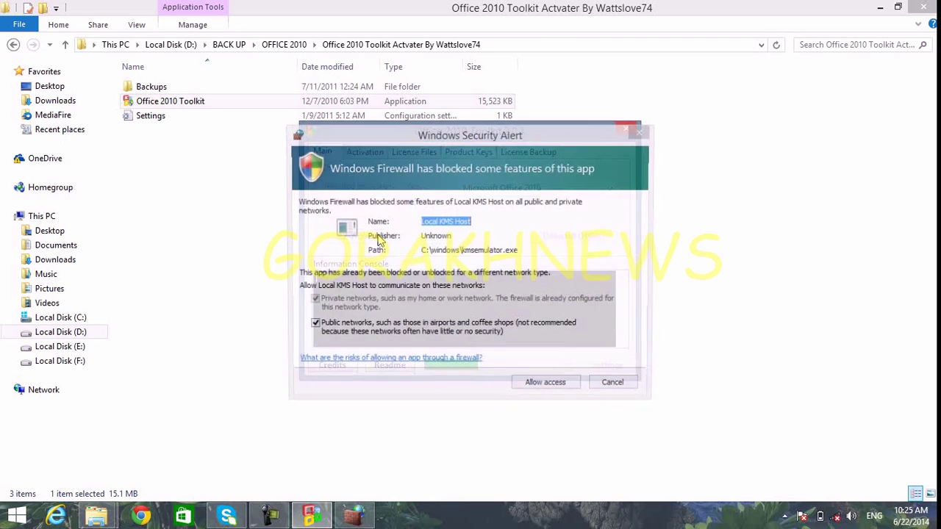
pyautogui.click(543, 386)
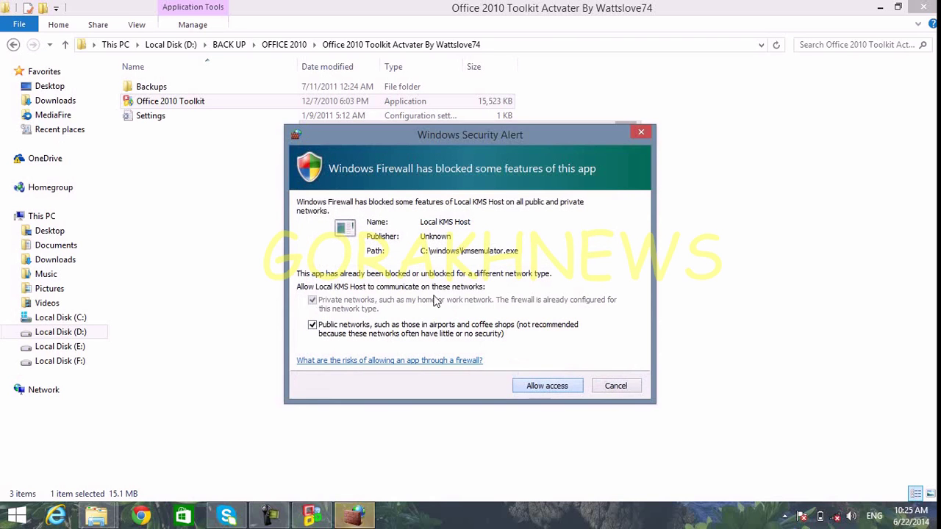
pyautogui.click(532, 391)
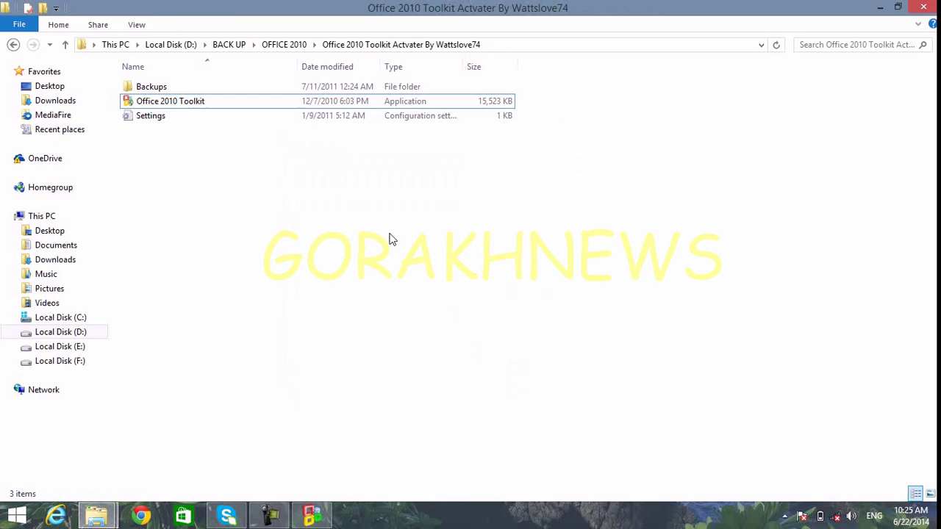
pyautogui.click(311, 515)
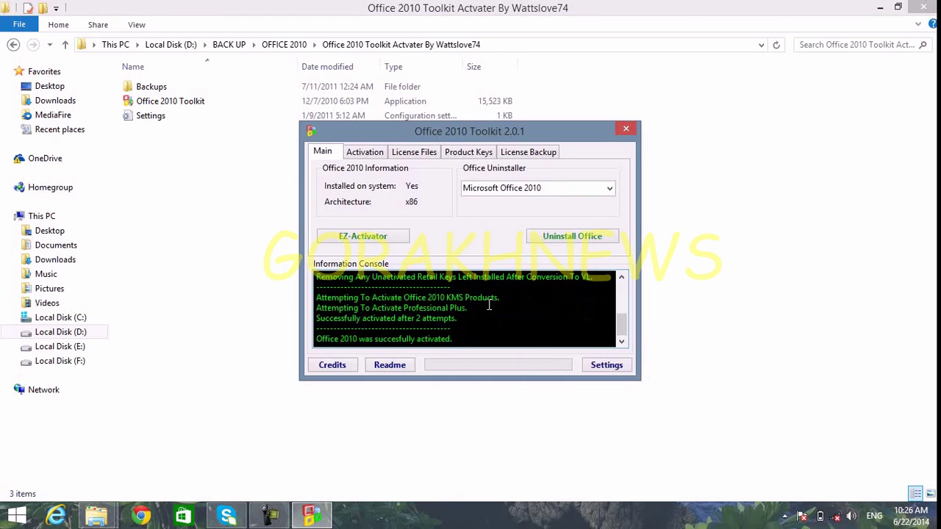
# Highlight the last word of the activation result in the information console, and close the toolkit and the folder window
pyautogui.doubleClick(425, 339)
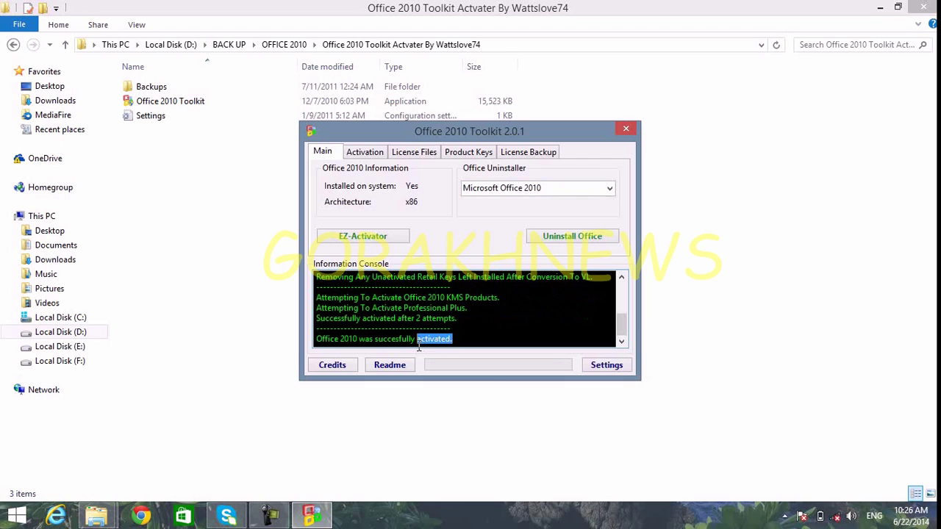
pyautogui.click(627, 130)
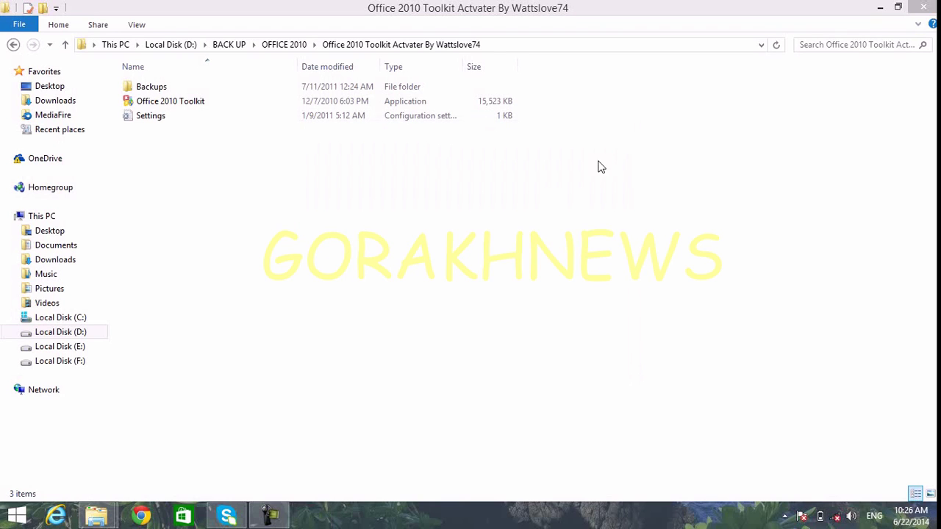
pyautogui.click(924, 13)
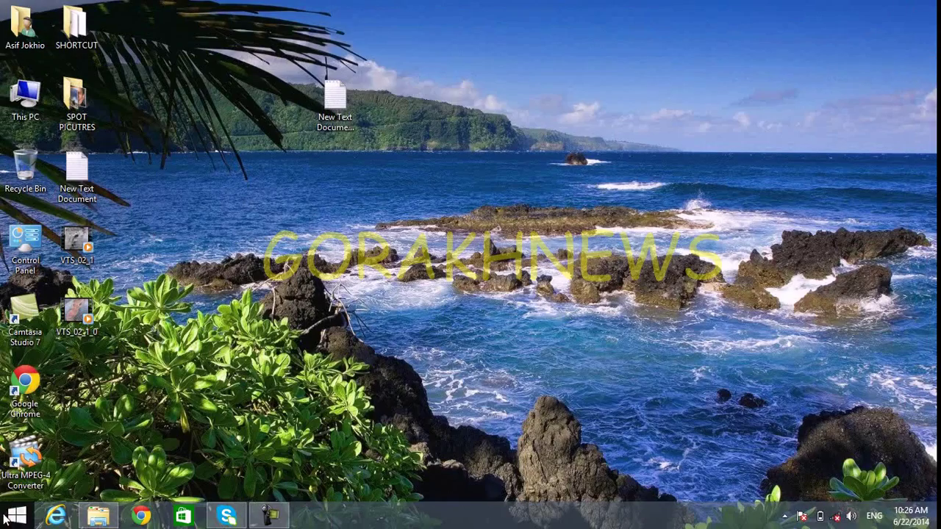
# Search the Start screen for "word" and launch Microsoft Word from the results
pyautogui.click(6, 518)
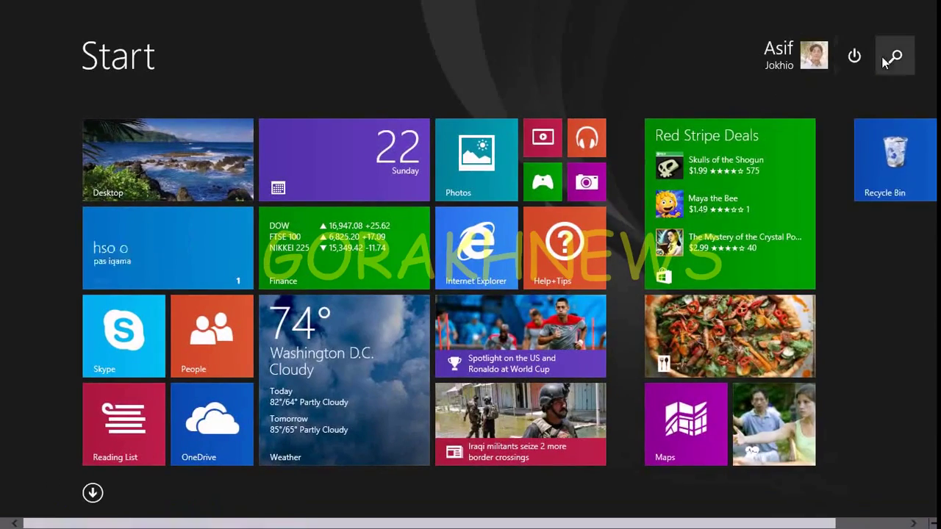
pyautogui.click(892, 56)
pyautogui.write('word')
pyautogui.click(784, 134)
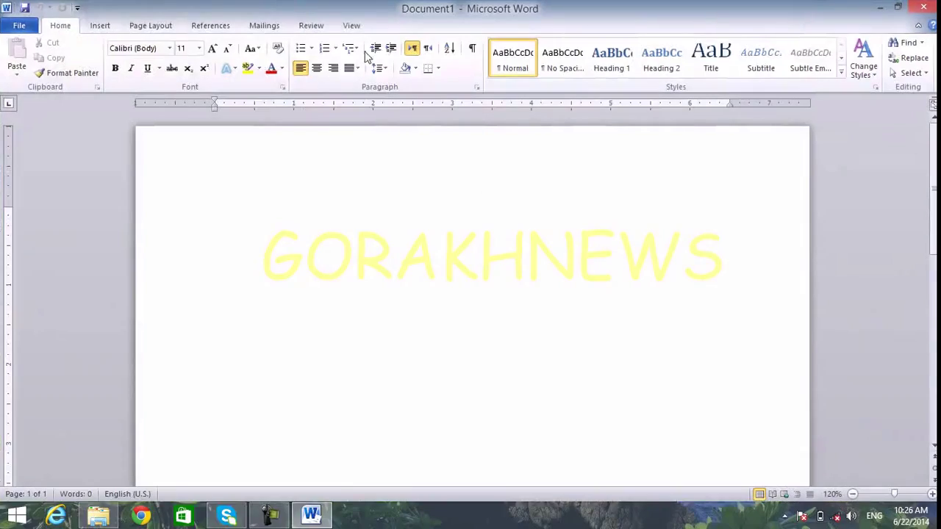
# Look over the View and Home commands of the blank Word document, and briefly check Word Help
pyautogui.click(353, 25)
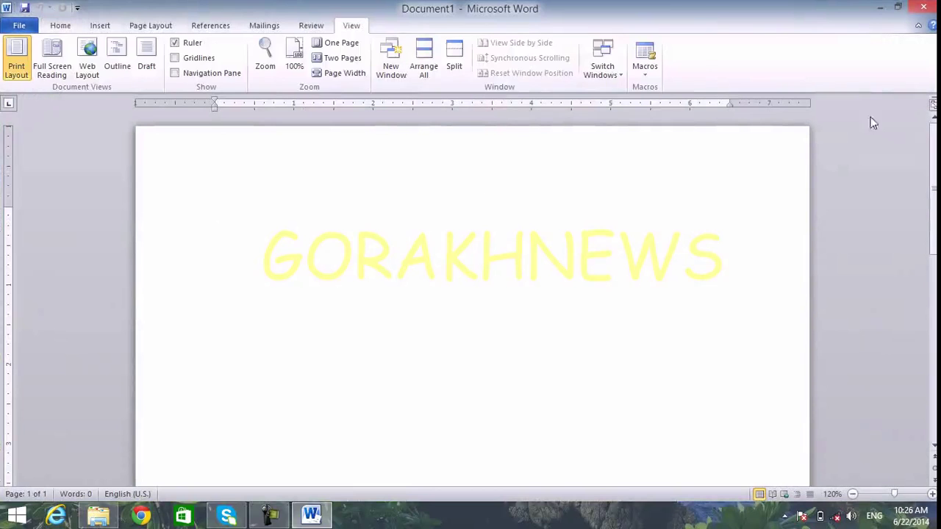
pyautogui.click(49, 26)
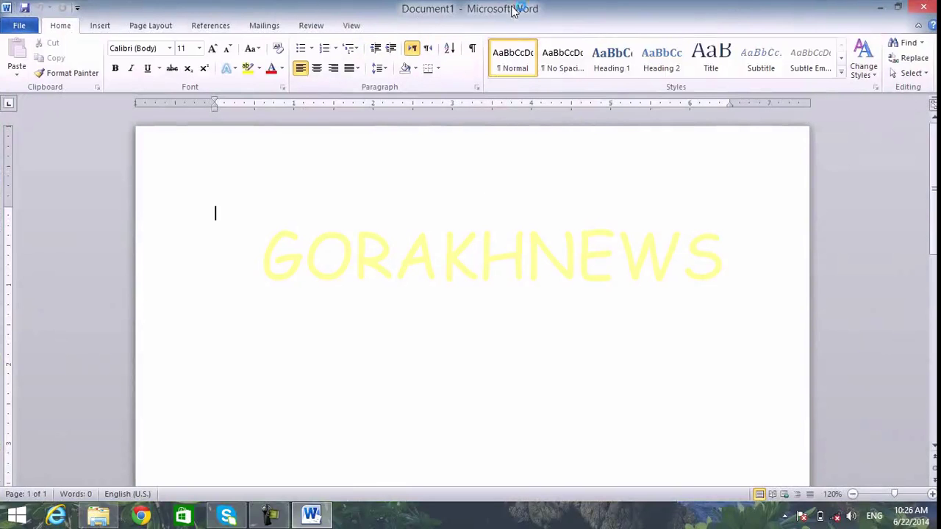
pyautogui.press('F1')
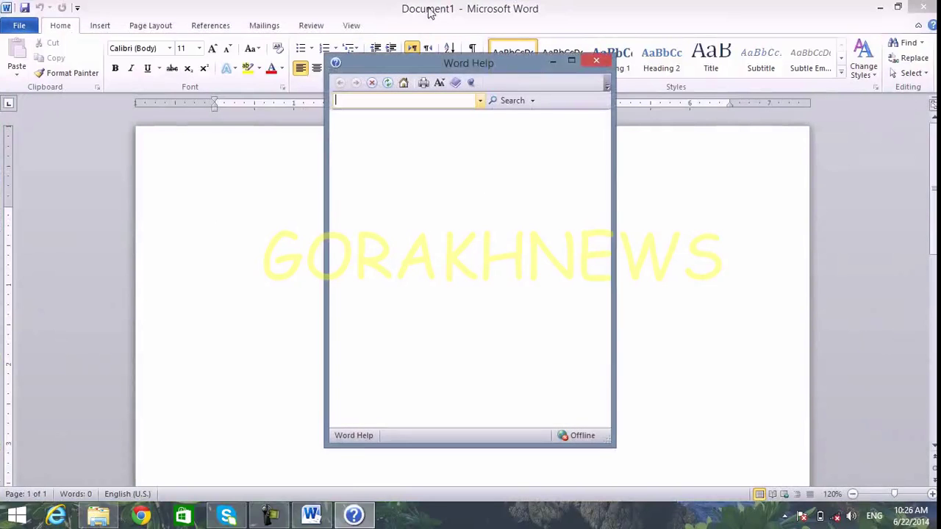
pyautogui.click(596, 60)
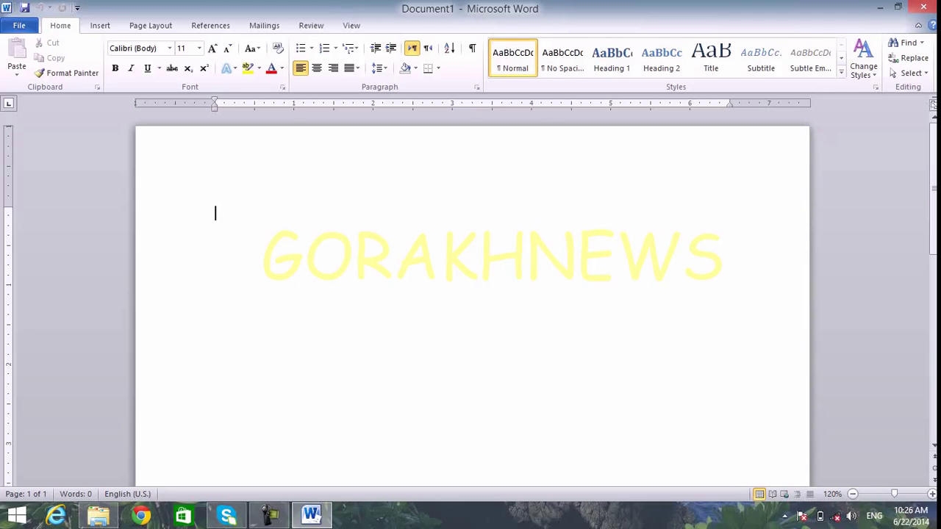
pyautogui.click(918, 26)
pyautogui.click(918, 26)
# Close Microsoft Word and bring up the minimized Camtasia recorder window
pyautogui.moveTo(934, 6)
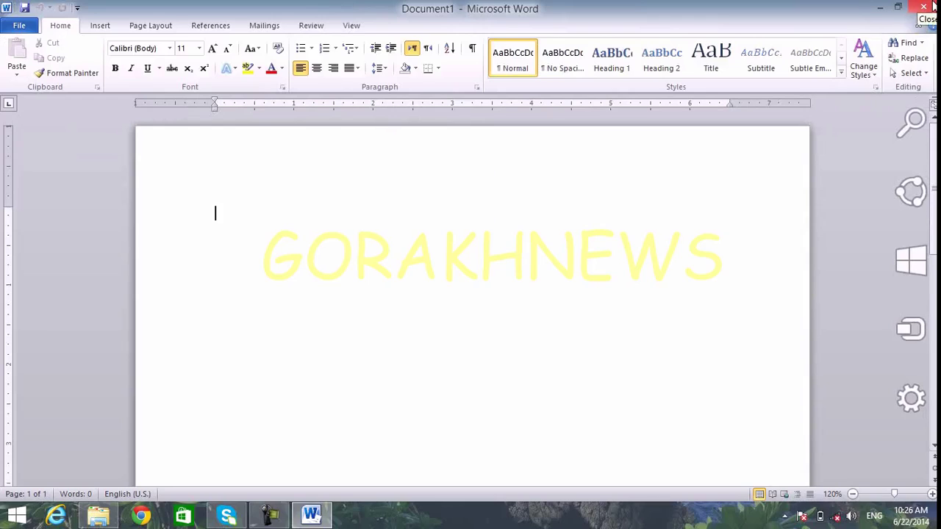
pyautogui.click(927, 6)
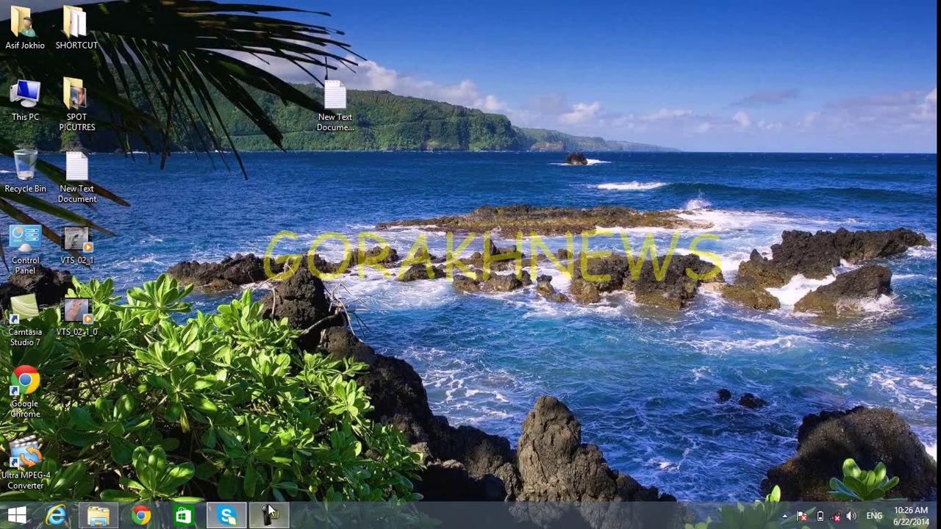
pyautogui.moveTo(271, 512)
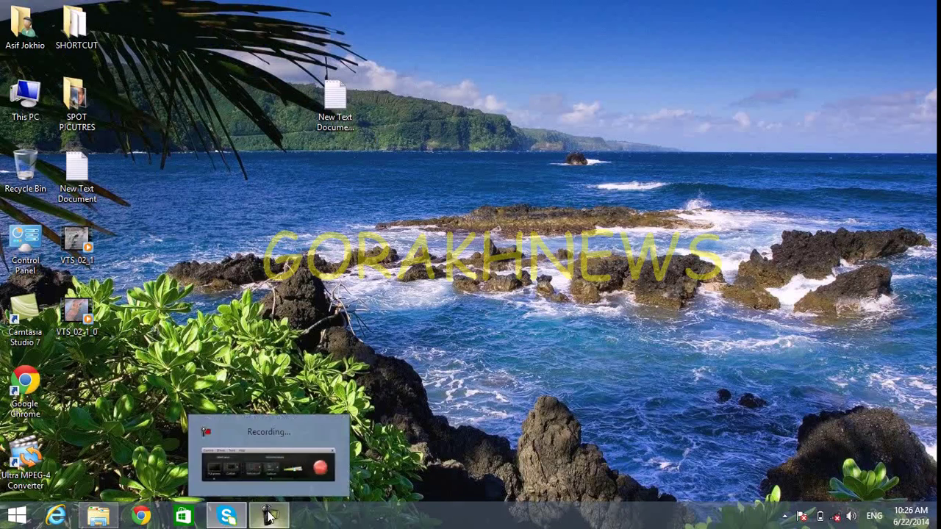
pyautogui.click(287, 457)
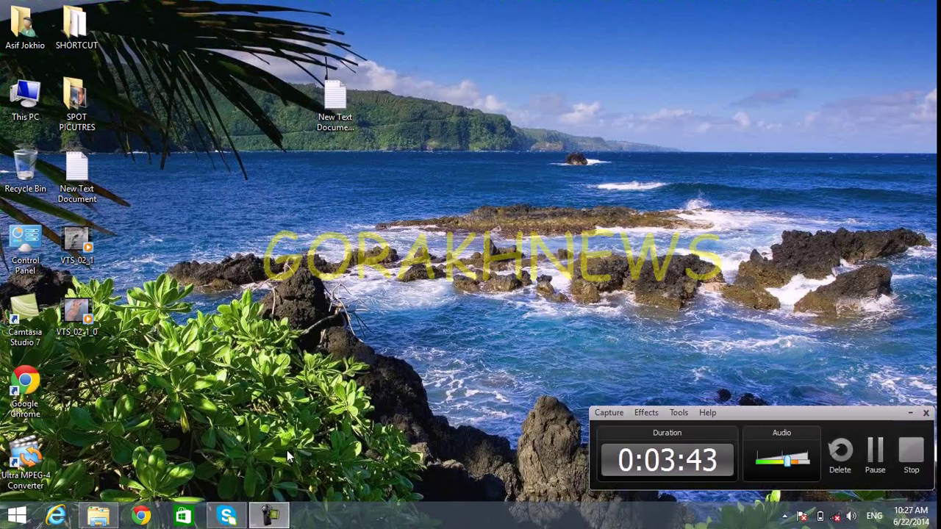